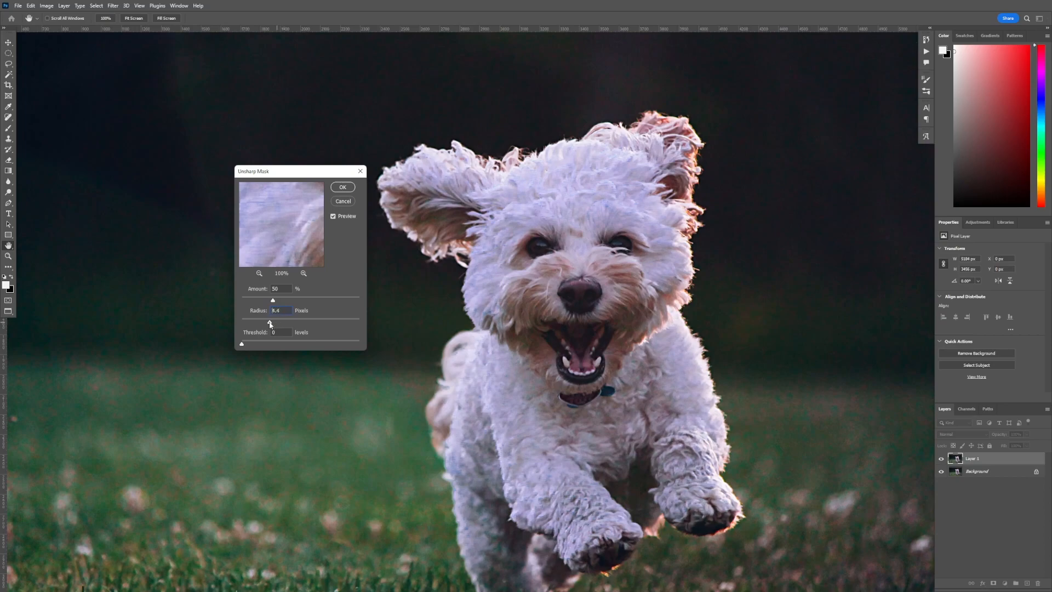
Step: Increase the Unsharp Mask amount and apply the filter to the duplicate layer
mouse_move(273, 300)
mouse_down()
mouse_move(360, 300)
mouse_move(280, 303)
mouse_up()
click(344, 187)
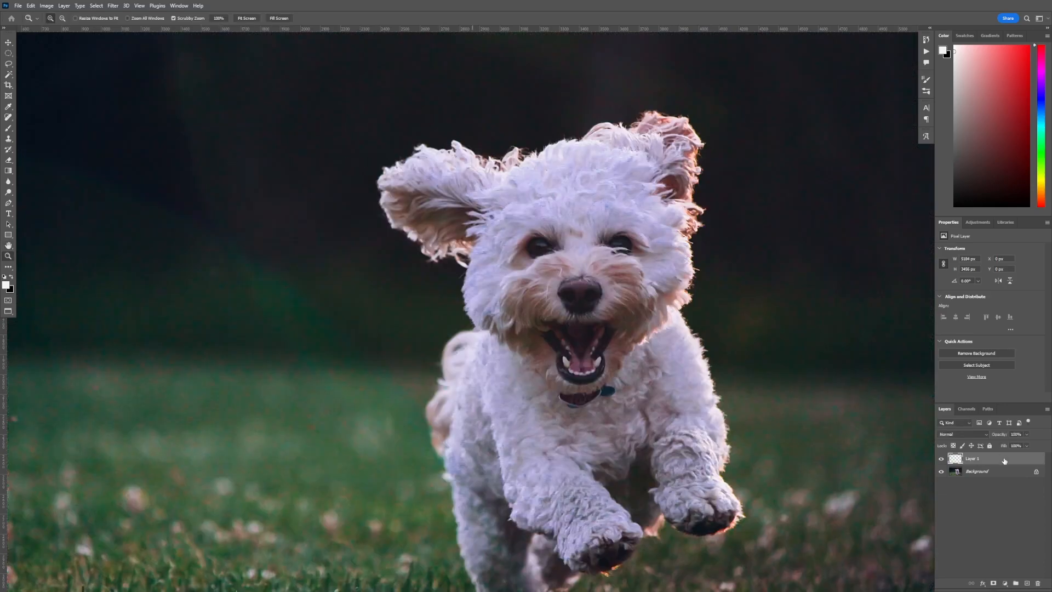
Step: Examine the dog's face up close, toggling the sharpened layer's visibility to compare it with the original
click(942, 459)
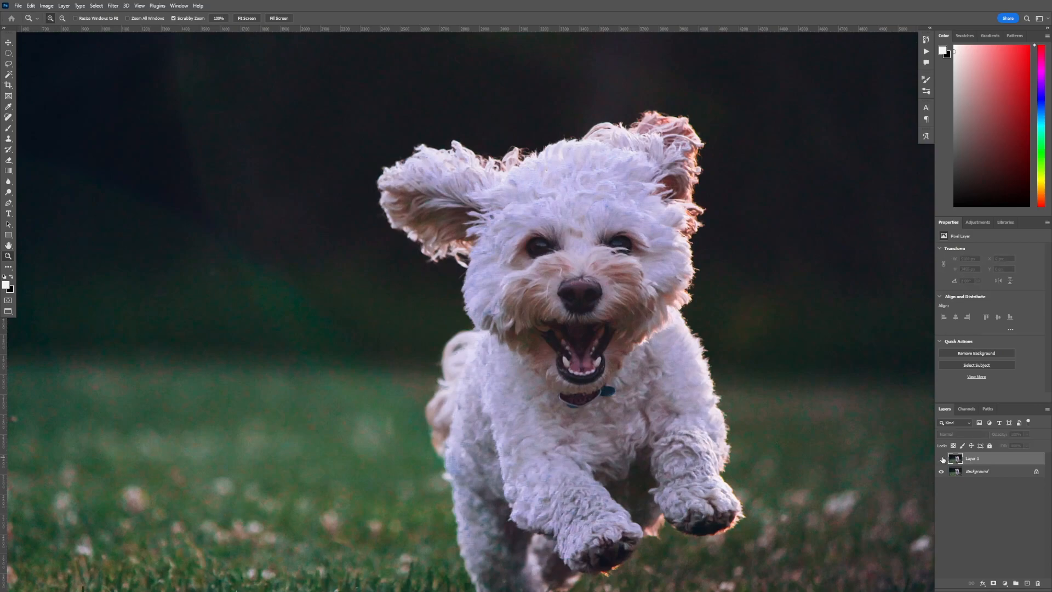
click(574, 240)
click(591, 244)
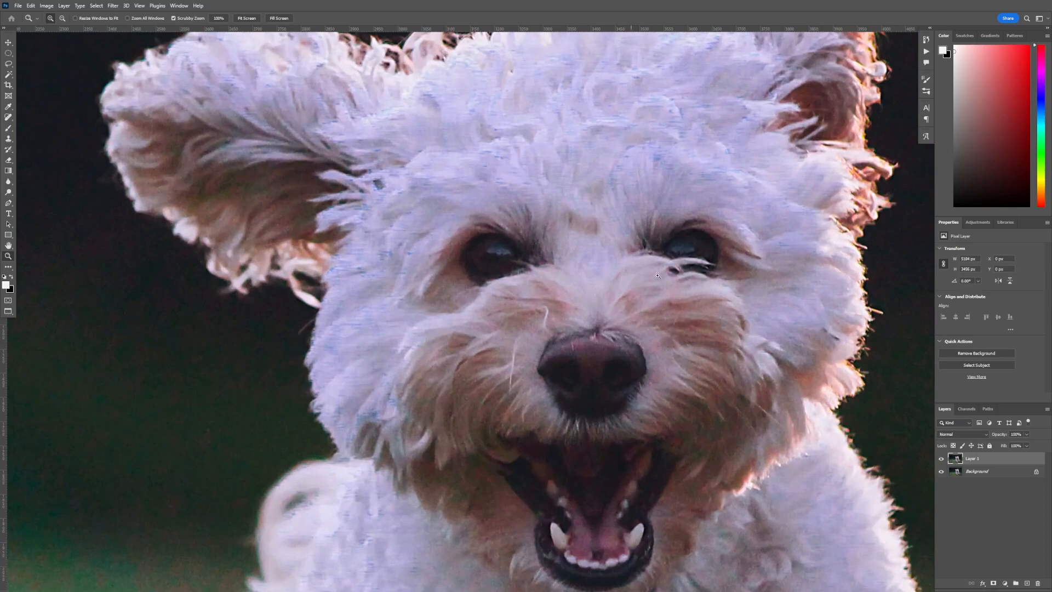
click(941, 459)
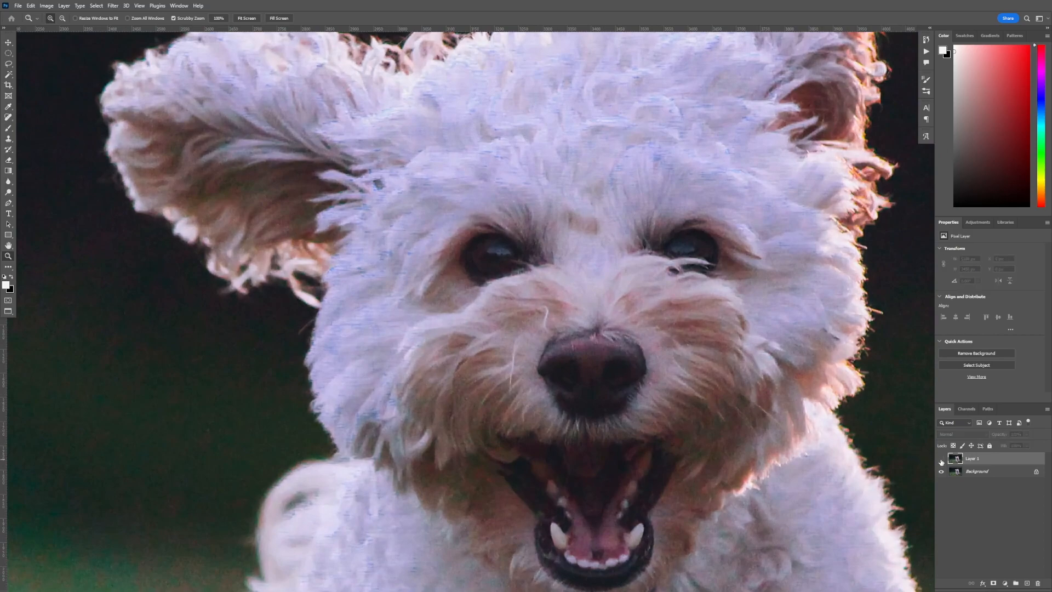
click(941, 460)
click(942, 460)
click(941, 460)
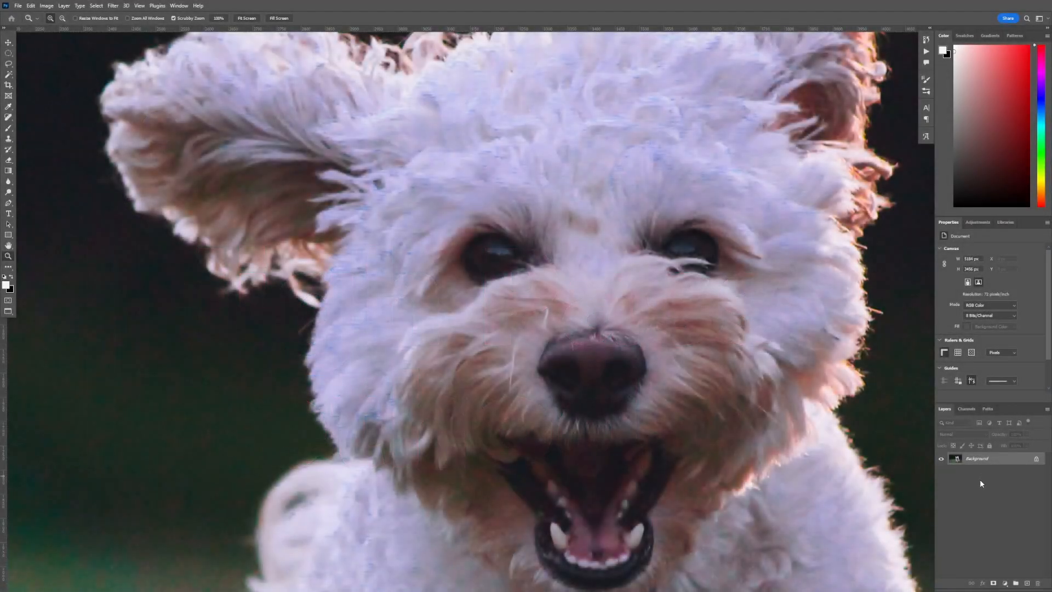
Step: Duplicate the background layer and apply a High Pass filter with a 2.5-pixel radius to the copy
key(ctrl+j)
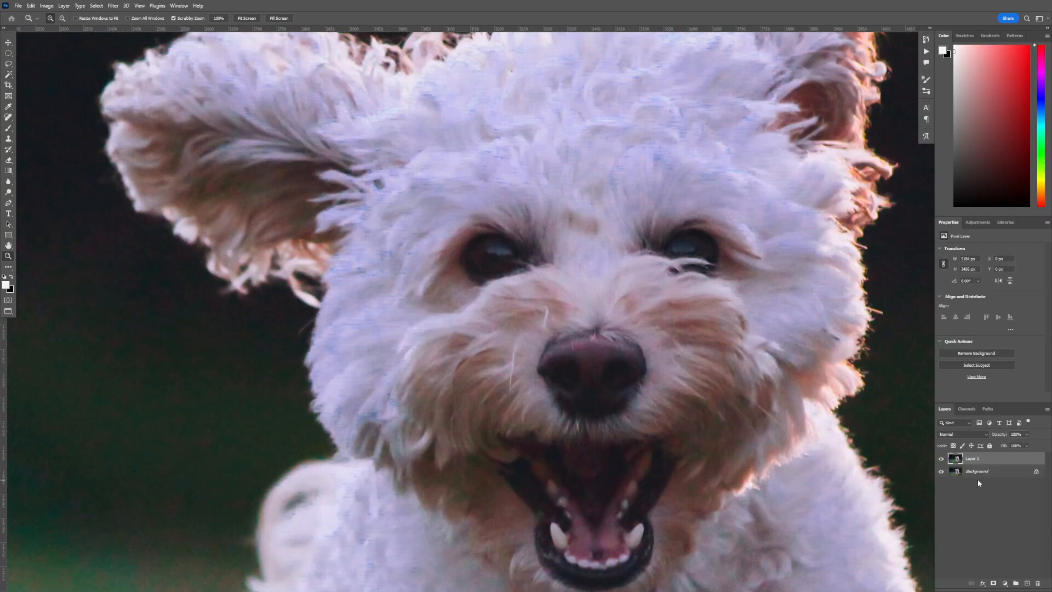
click(110, 6)
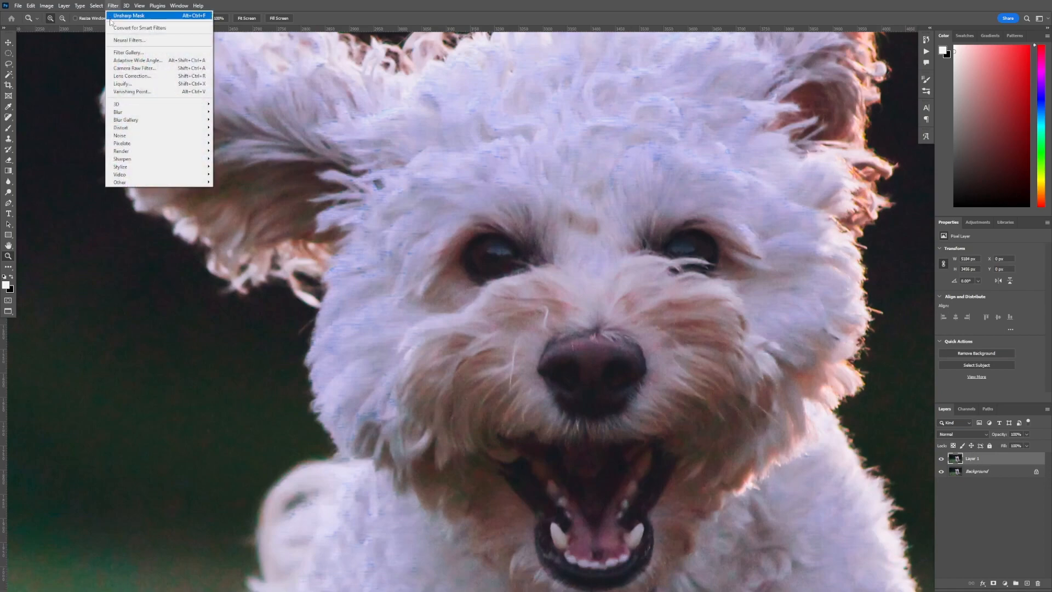
mouse_move(155, 183)
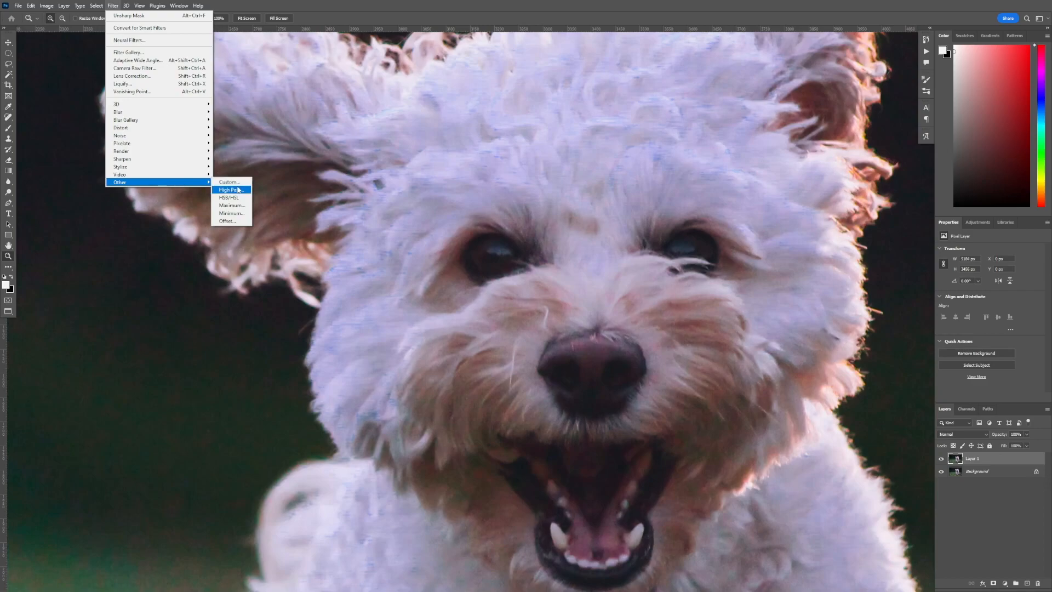
click(230, 189)
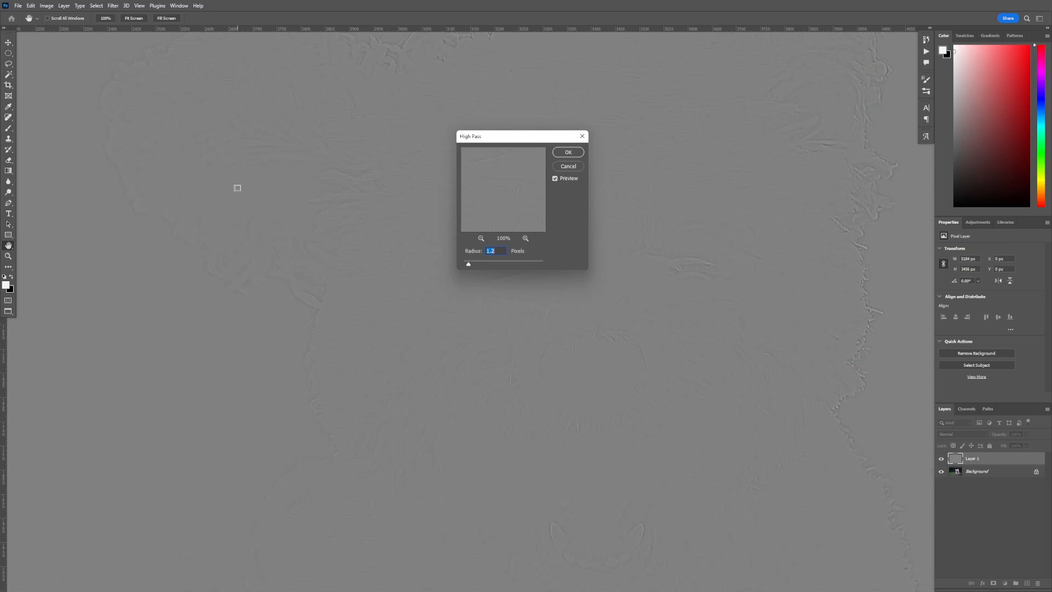
drag(512, 142, 263, 190)
mouse_move(219, 312)
mouse_down()
mouse_move(235, 312)
mouse_move(224, 313)
mouse_up()
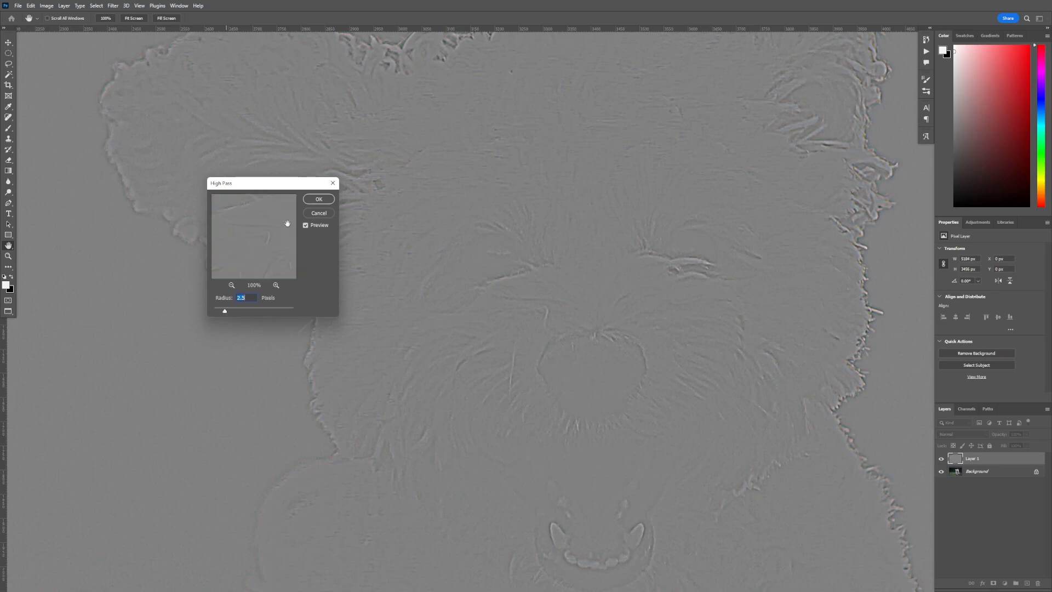
click(319, 199)
key(z)
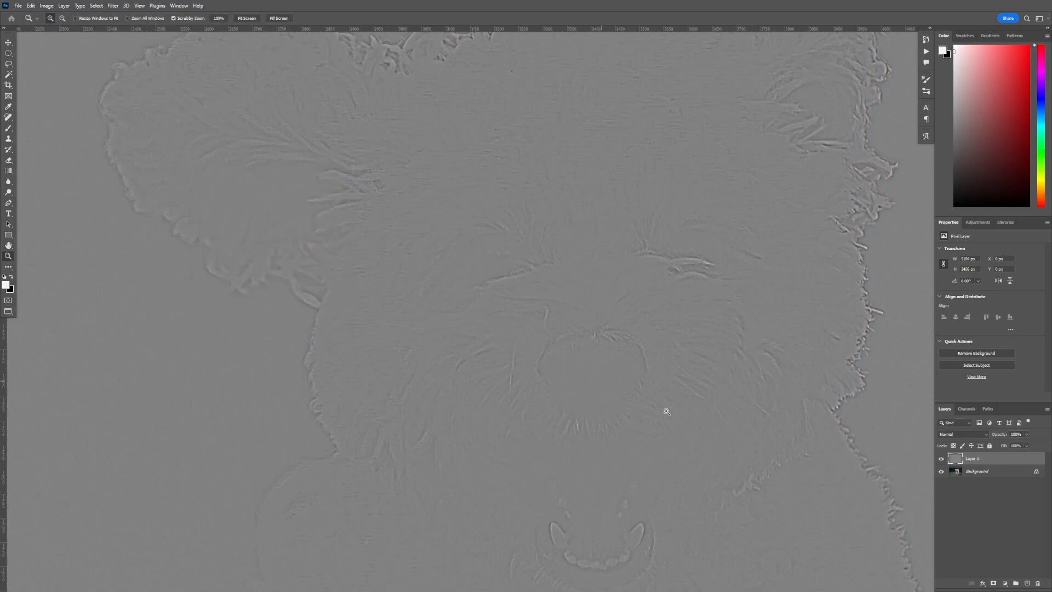
Step: Try the Soft Light and Overlay blend modes on the High Pass layer, comparing the result with the original
click(965, 435)
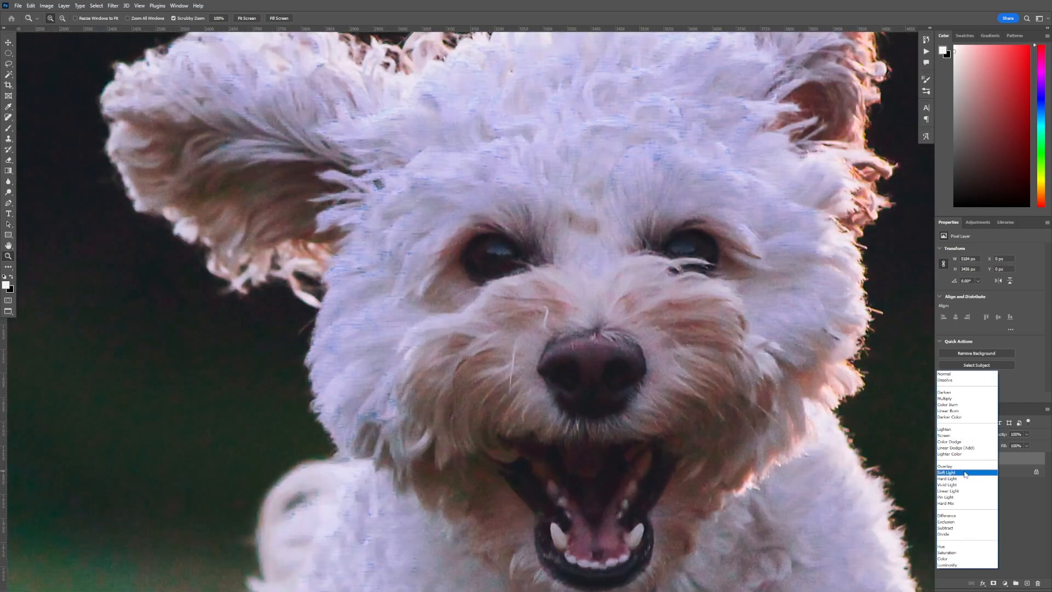
click(966, 474)
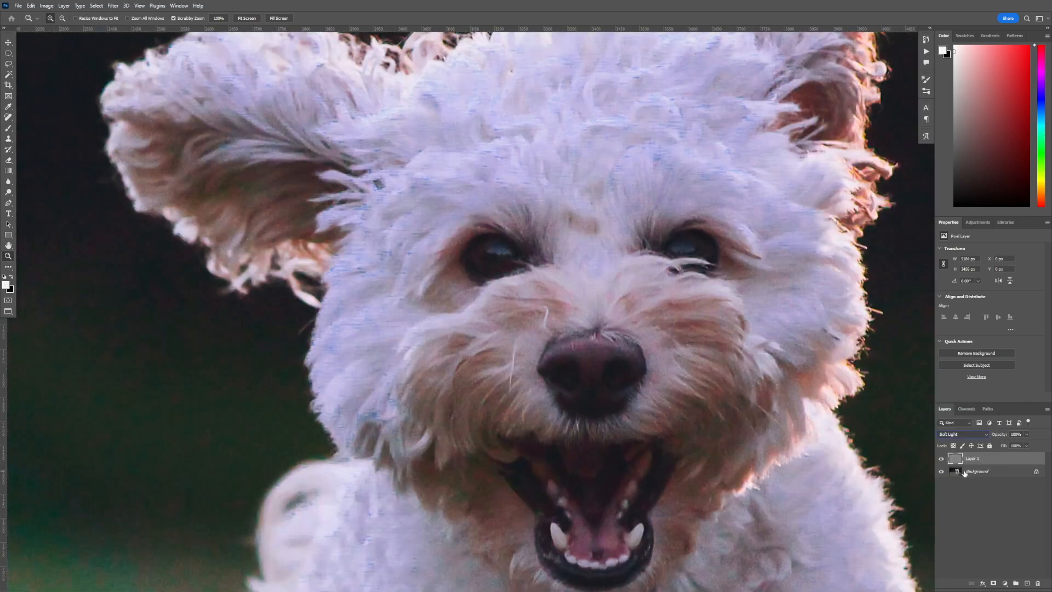
click(964, 435)
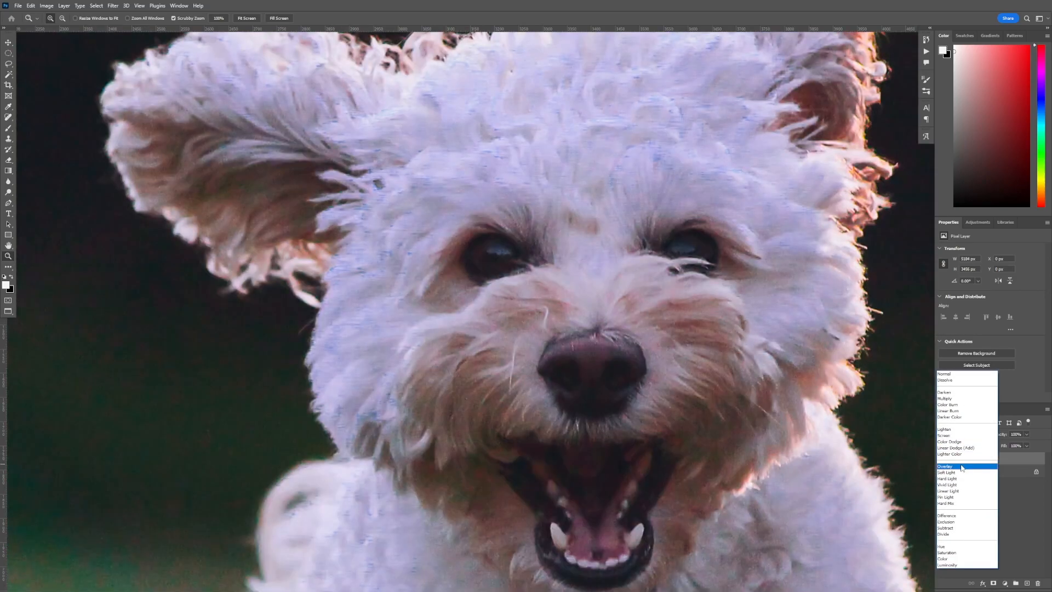
click(961, 468)
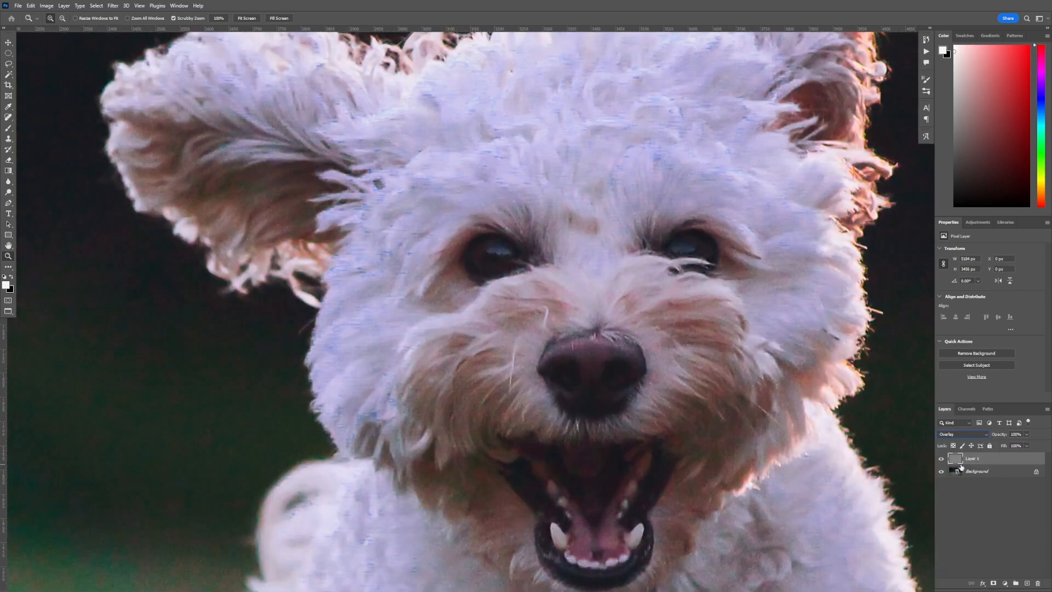
click(941, 459)
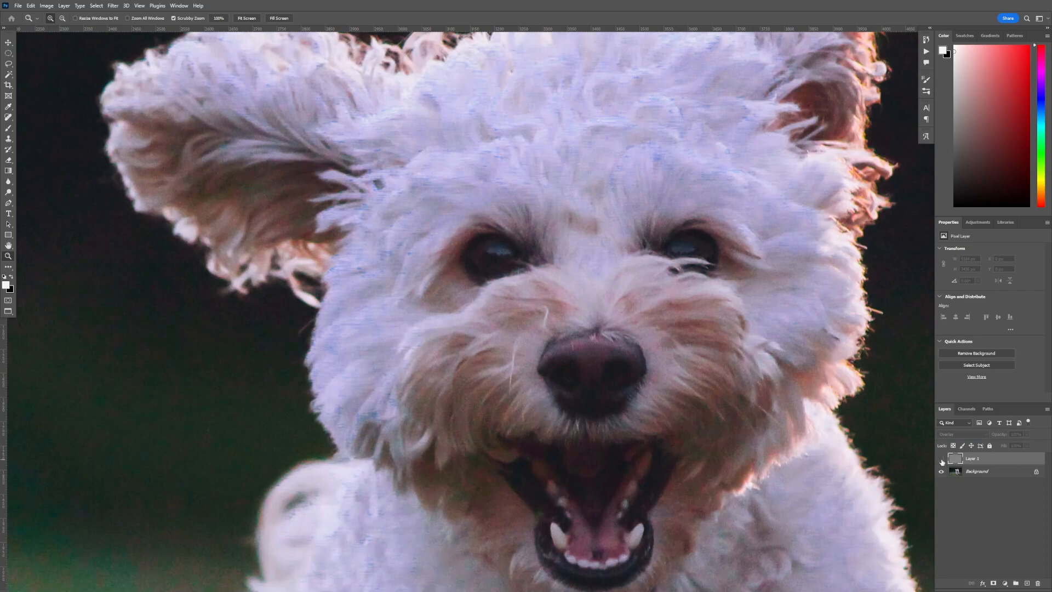
click(941, 460)
Step: Set the High Pass layer's blend mode to Soft Light and toggle its visibility to compare before and after
click(955, 434)
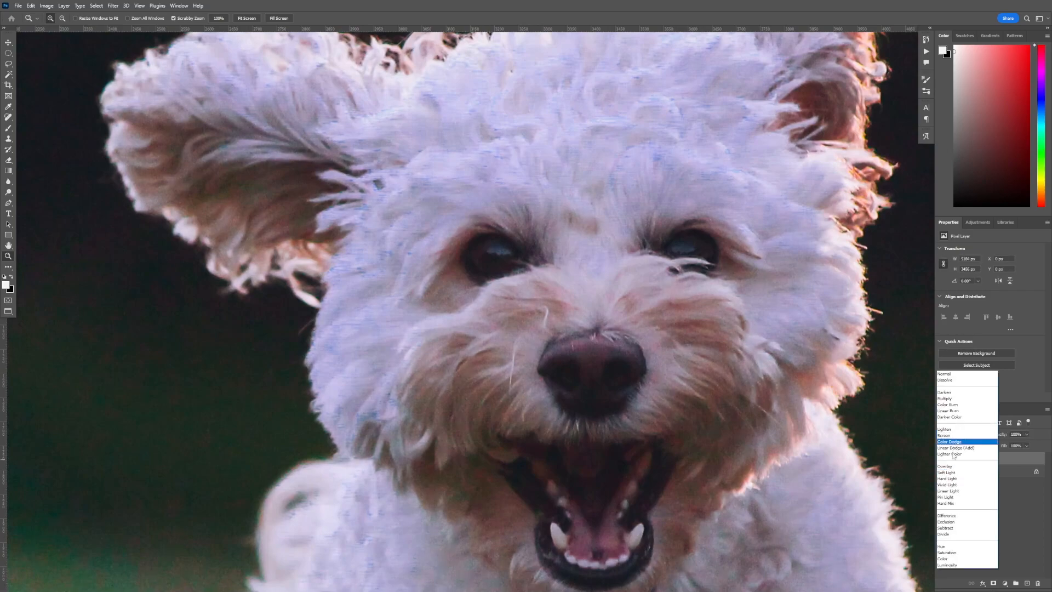
click(951, 472)
click(942, 460)
click(942, 459)
click(942, 459)
click(941, 459)
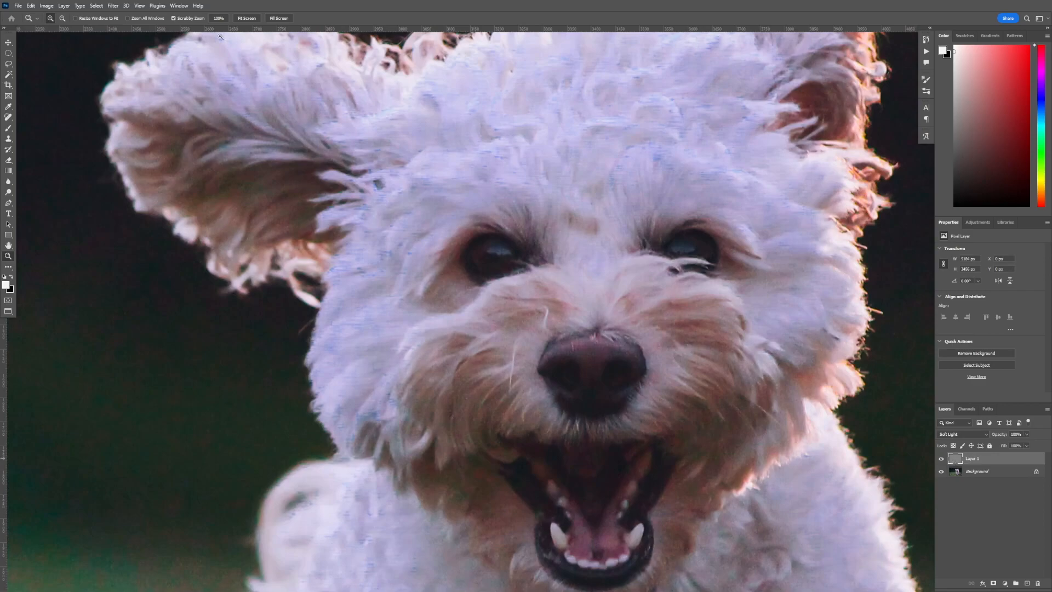
Step: Try another High Pass filter with a larger radius on the Soft Light layer
click(113, 6)
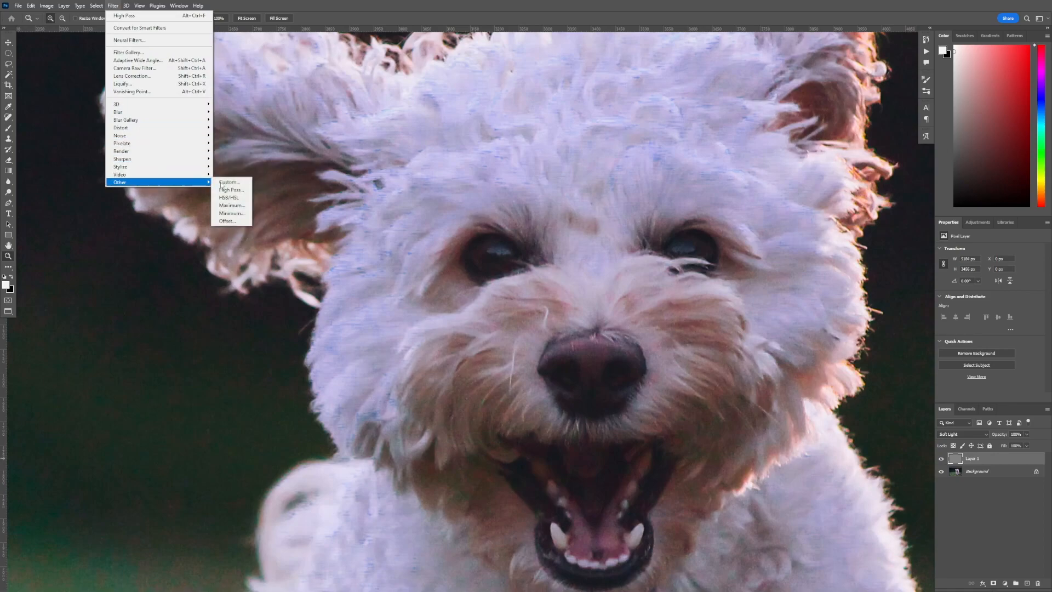
click(231, 190)
drag(227, 313, 253, 313)
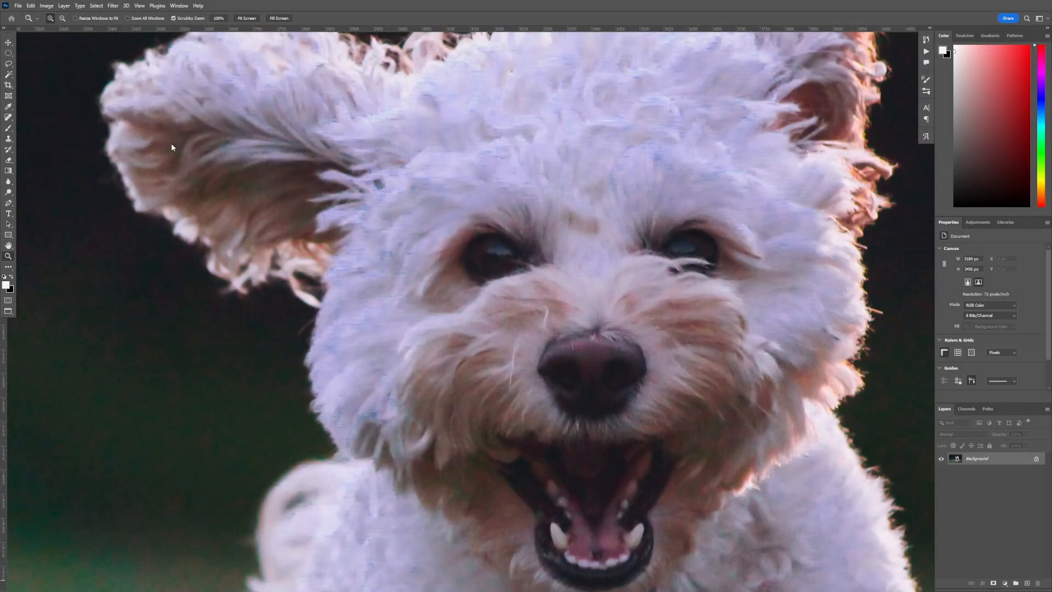
Step: Duplicate the background layer and apply Smart Sharpen with amount 190%, radius 3.5 px and noise reduction 16%
key(ctrl+j)
click(113, 6)
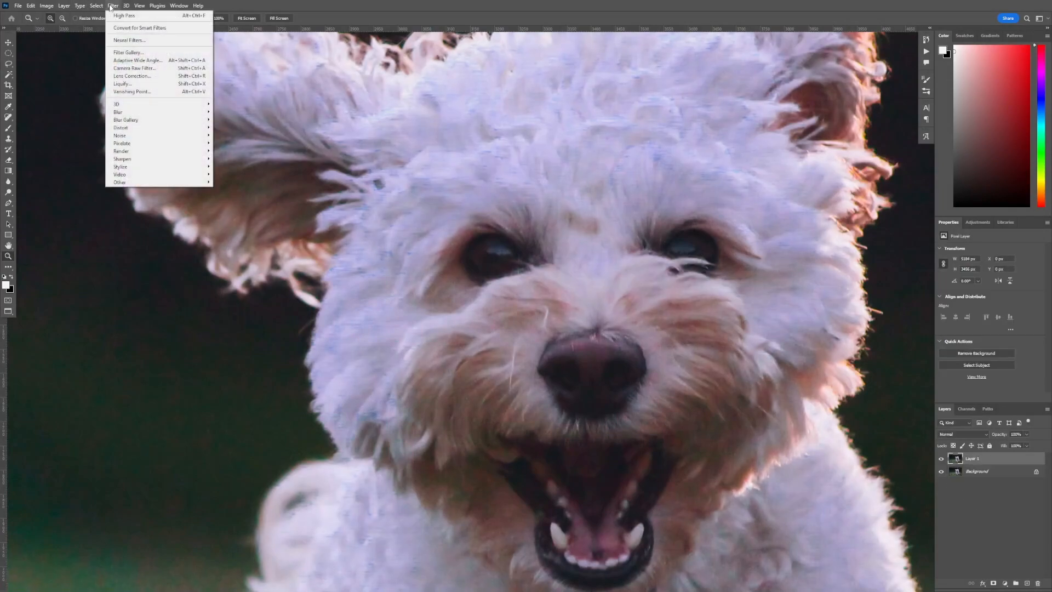
mouse_move(145, 159)
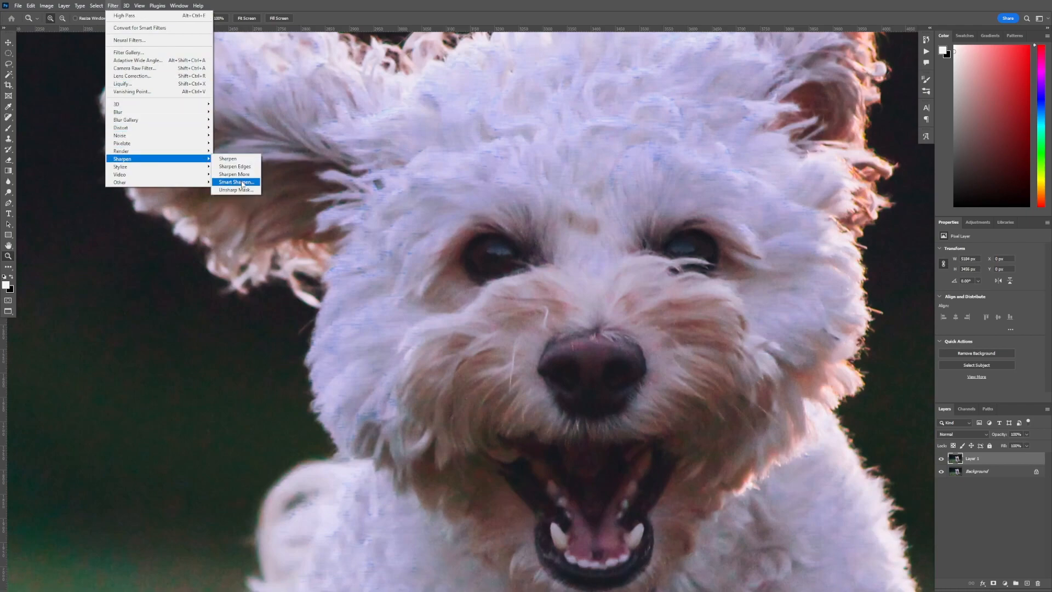
click(242, 183)
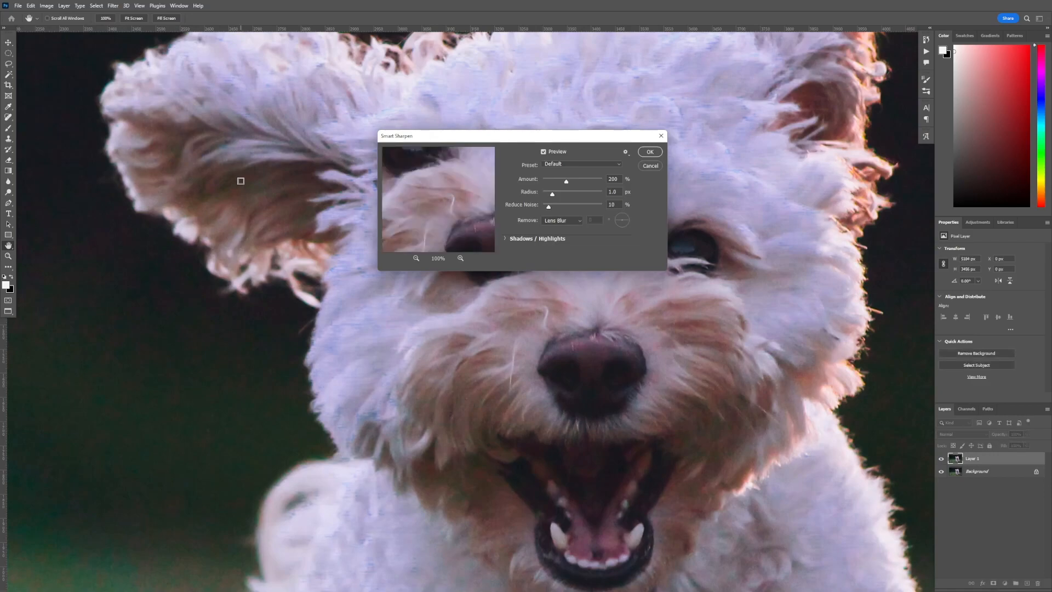
drag(508, 141, 270, 270)
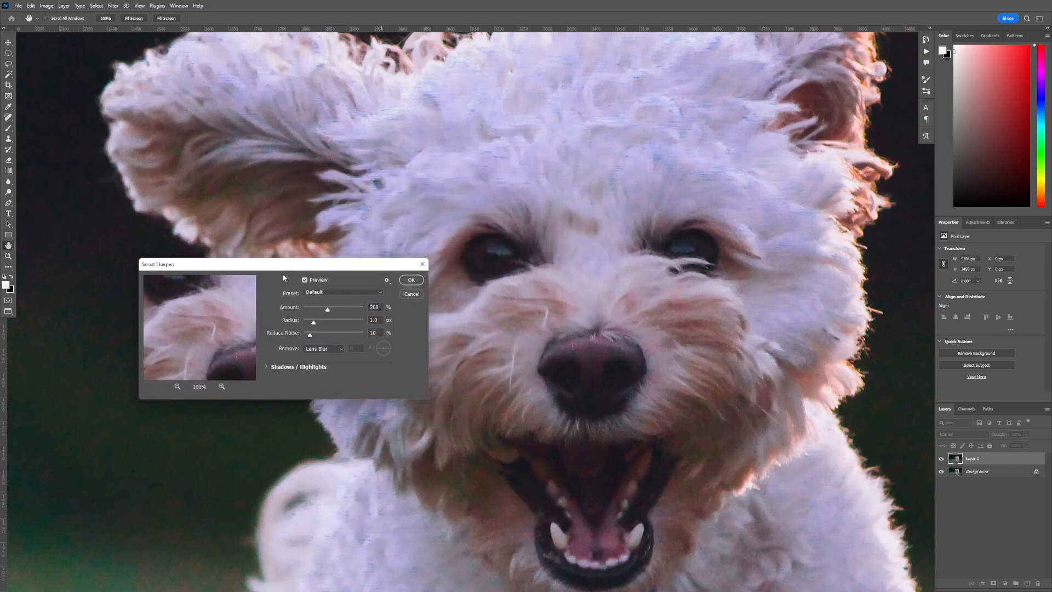
mouse_move(314, 322)
mouse_down()
mouse_move(314, 336)
mouse_move(332, 311)
mouse_move(358, 315)
mouse_move(327, 313)
mouse_up()
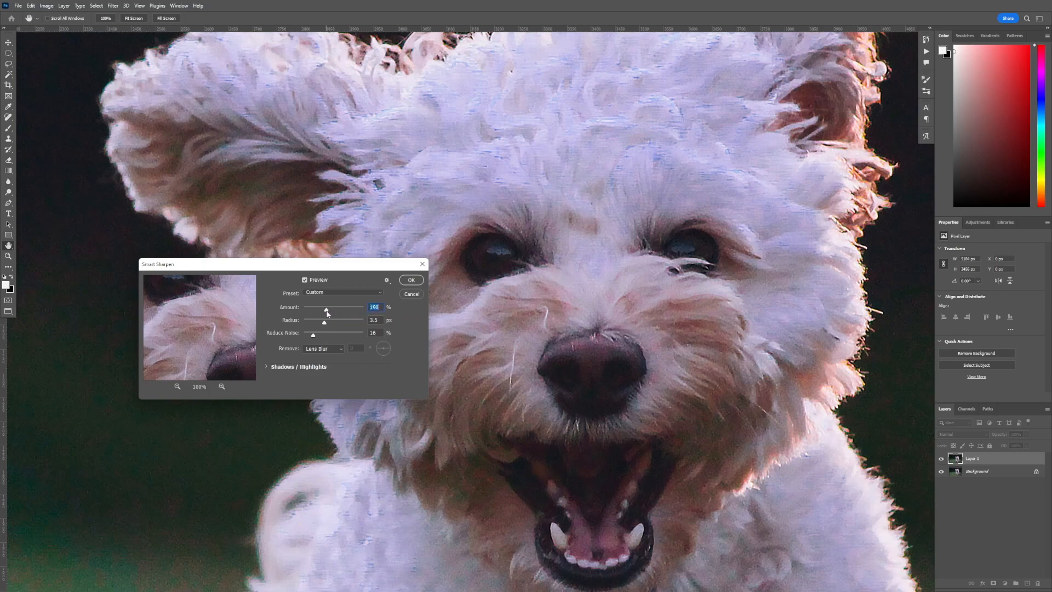
click(410, 282)
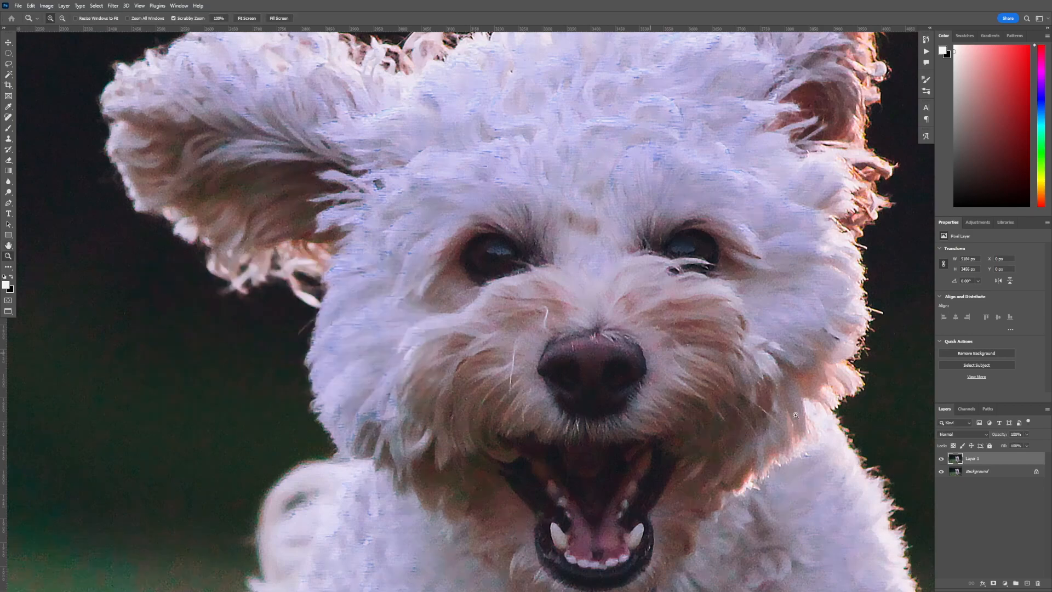
Step: Toggle the Smart Sharpen layer's visibility to compare it with the unsharpened photo
click(942, 459)
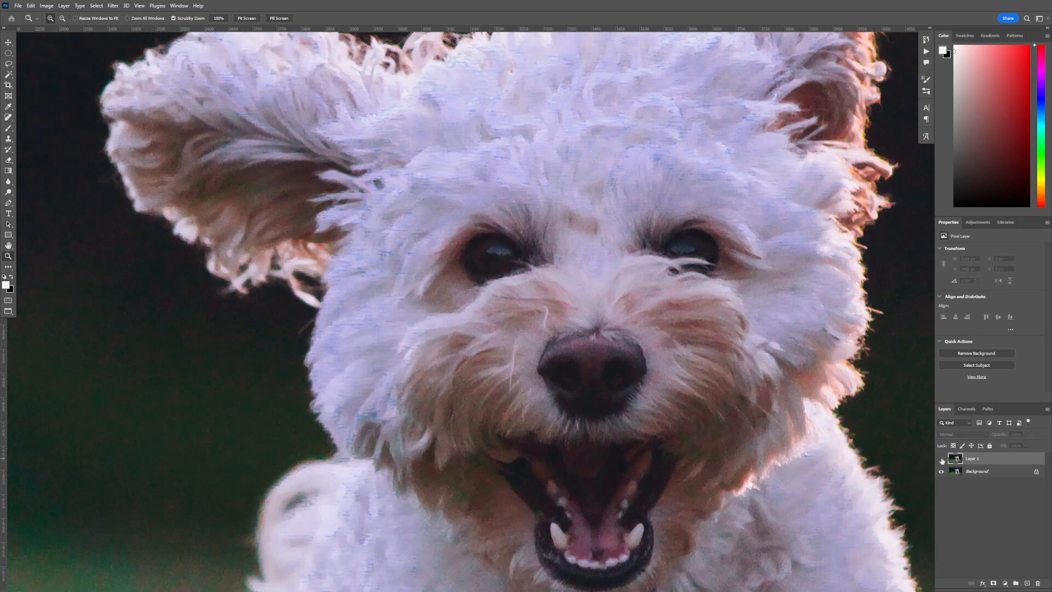
click(941, 459)
click(941, 459)
click(942, 459)
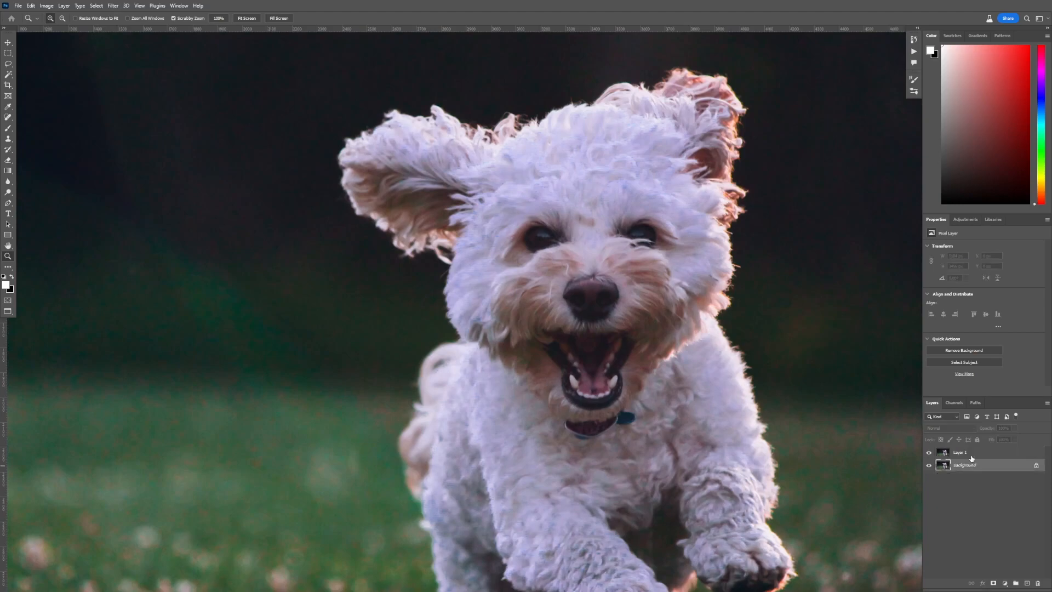
Step: Open Smart Sharpen for Layer 1 and set it to remove Lens Blur
click(113, 6)
mouse_move(137, 160)
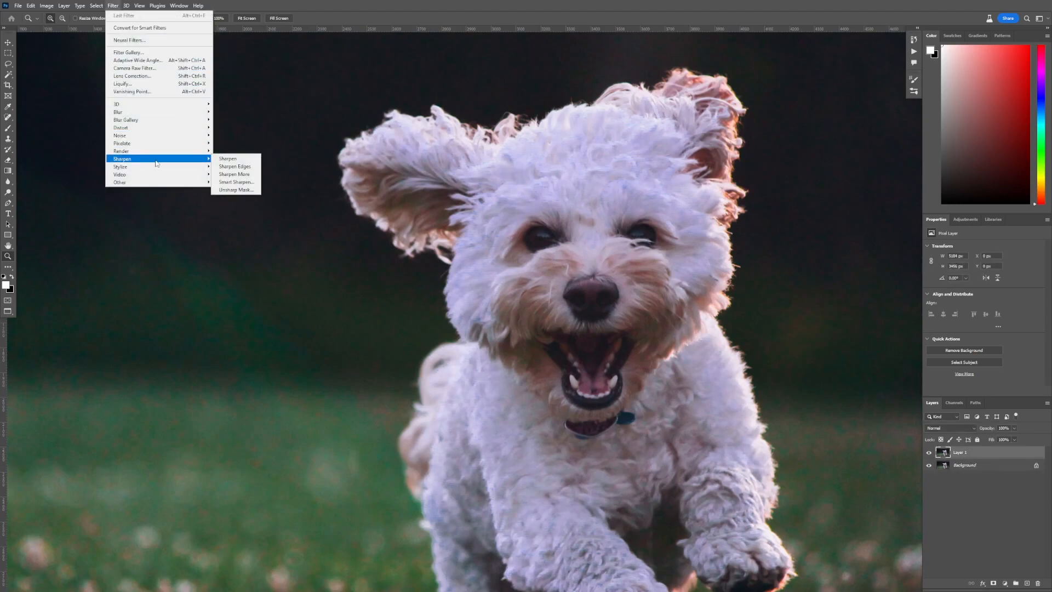
click(246, 182)
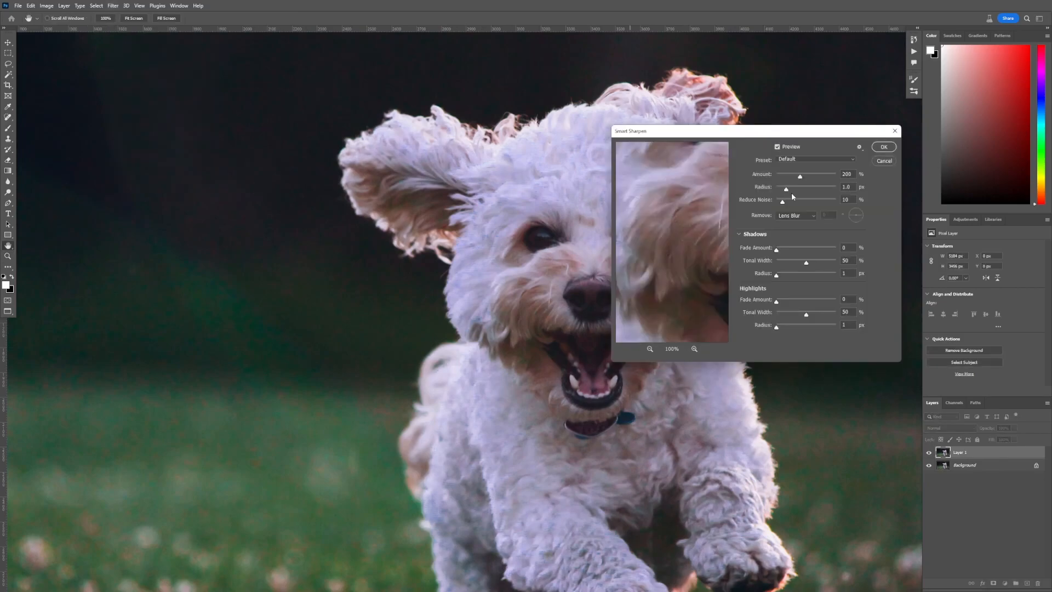
drag(773, 136, 610, 158)
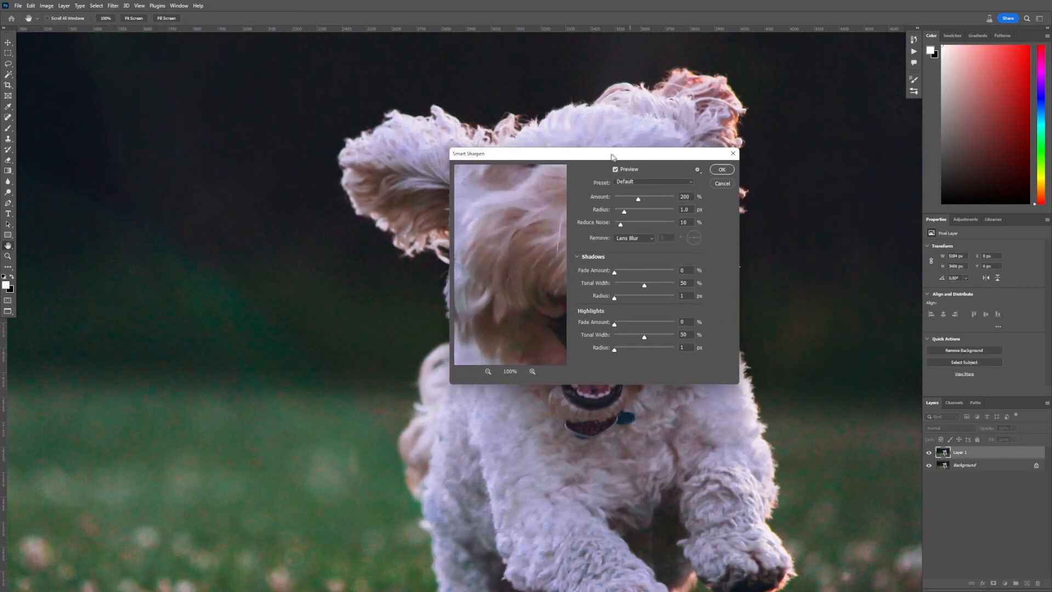
click(639, 246)
click(639, 241)
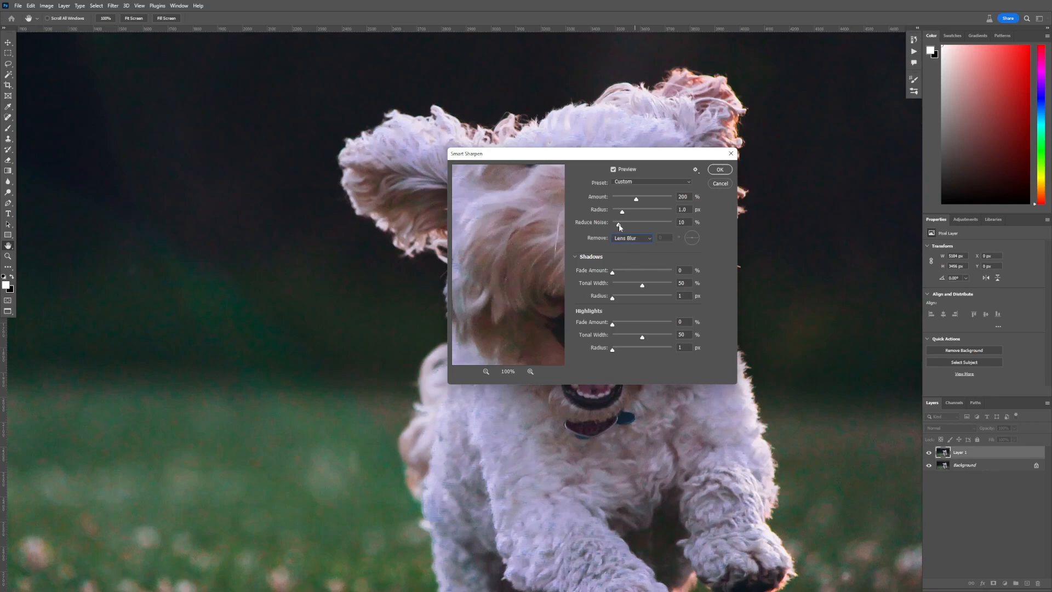
Step: Adjust the Smart Sharpen noise reduction, radius and amount for a stronger effect and apply the filter to Layer 1
drag(625, 224, 663, 199)
drag(633, 162, 276, 246)
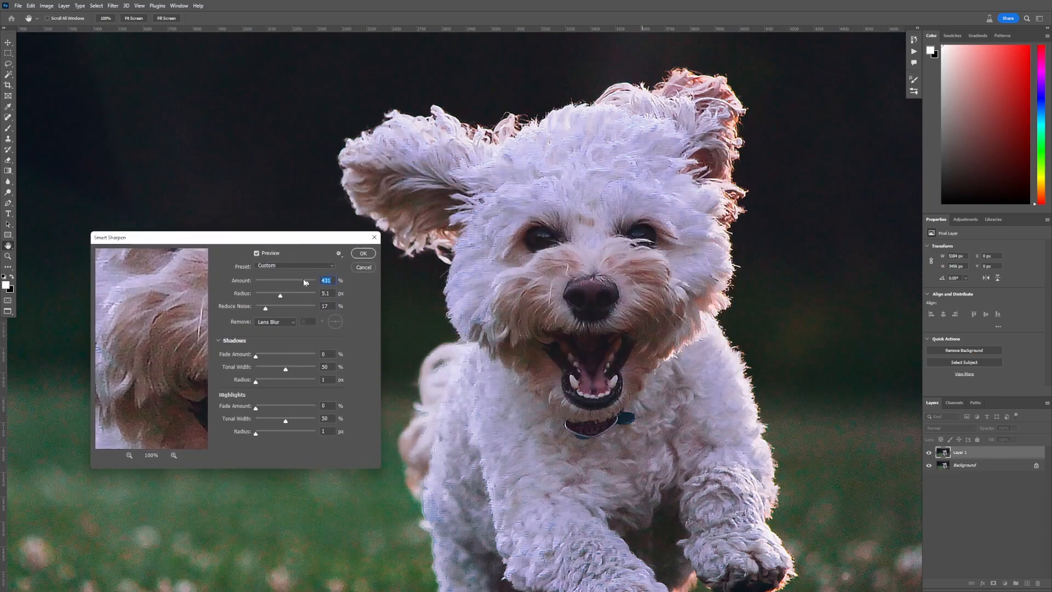
drag(308, 285, 281, 311)
click(363, 253)
key(z)
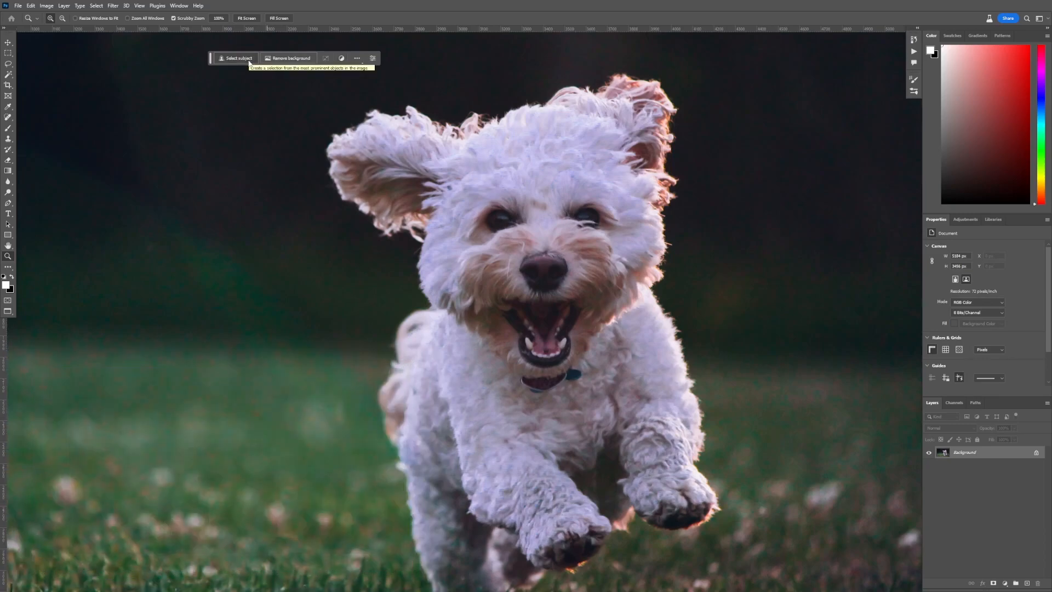
click(178, 5)
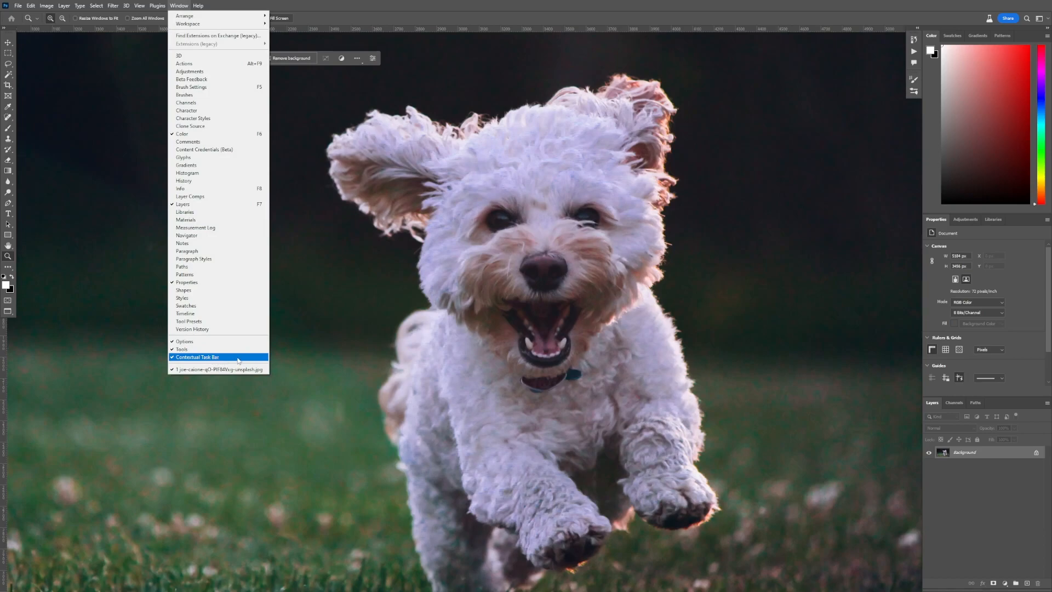
click(316, 10)
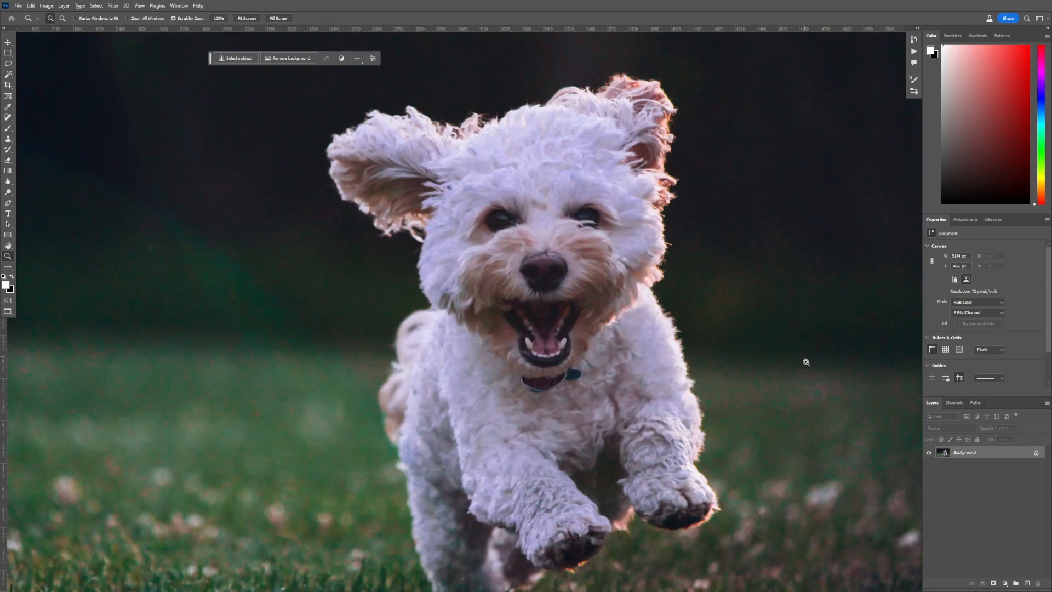
Step: Duplicate the background layer, then search the quick actions for "sharpen" and apply the basic Sharpen filter to the copy
key(ctrl+j)
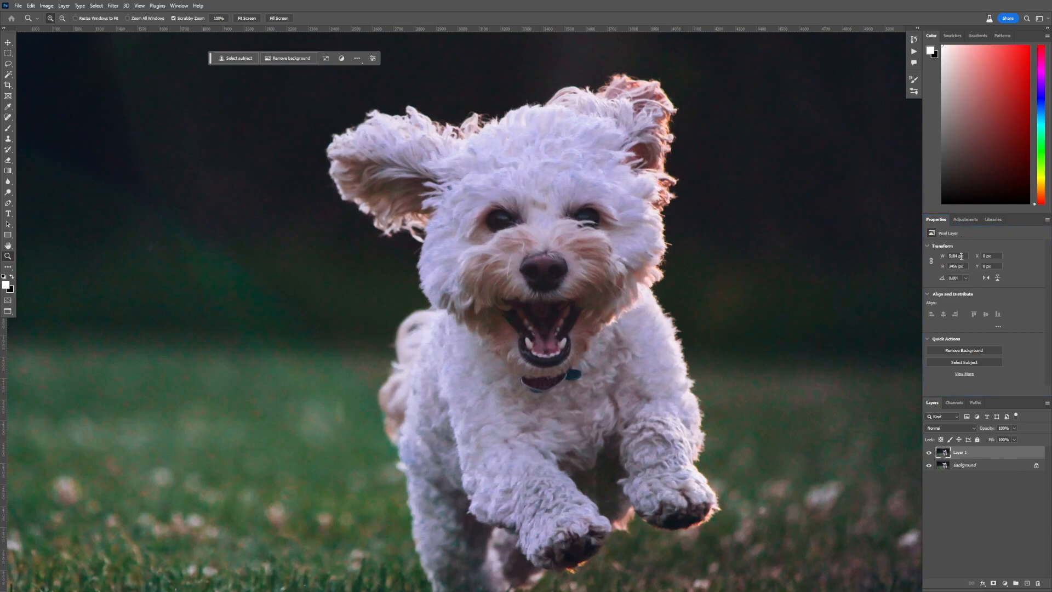
click(963, 374)
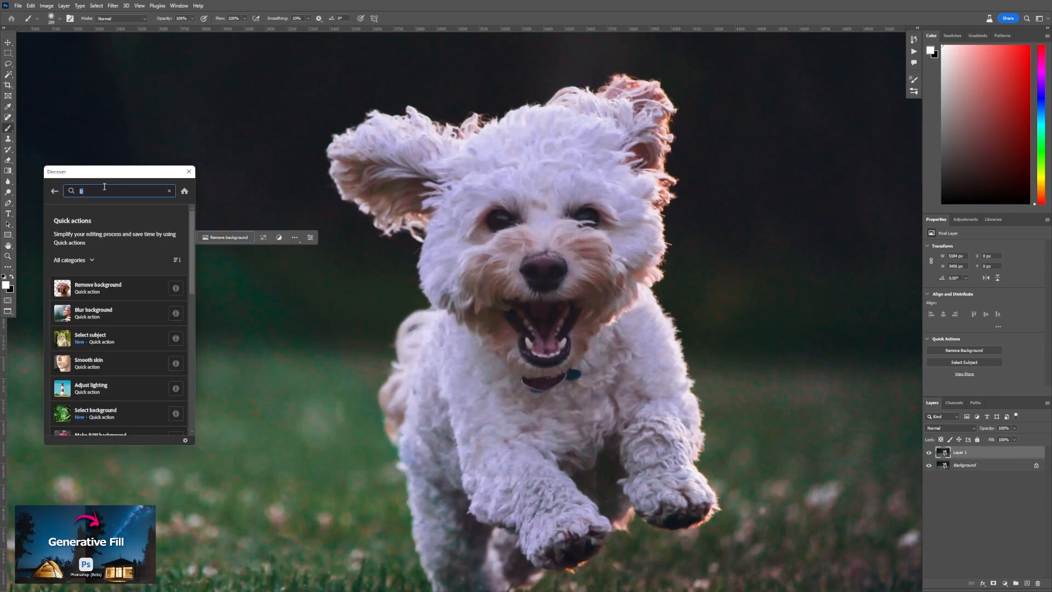
click(106, 195)
text(sharpen)
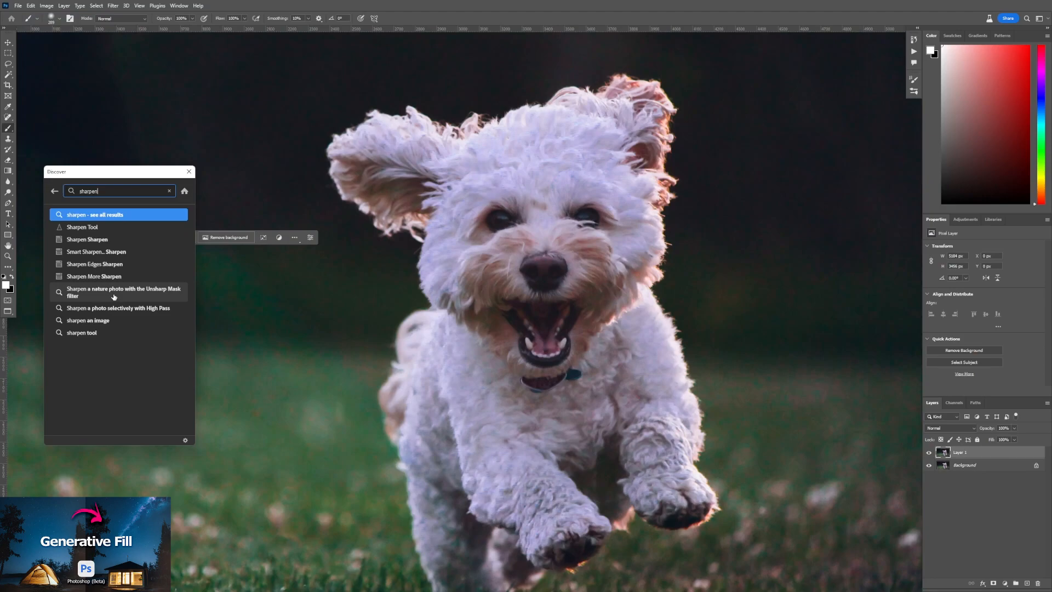
click(129, 242)
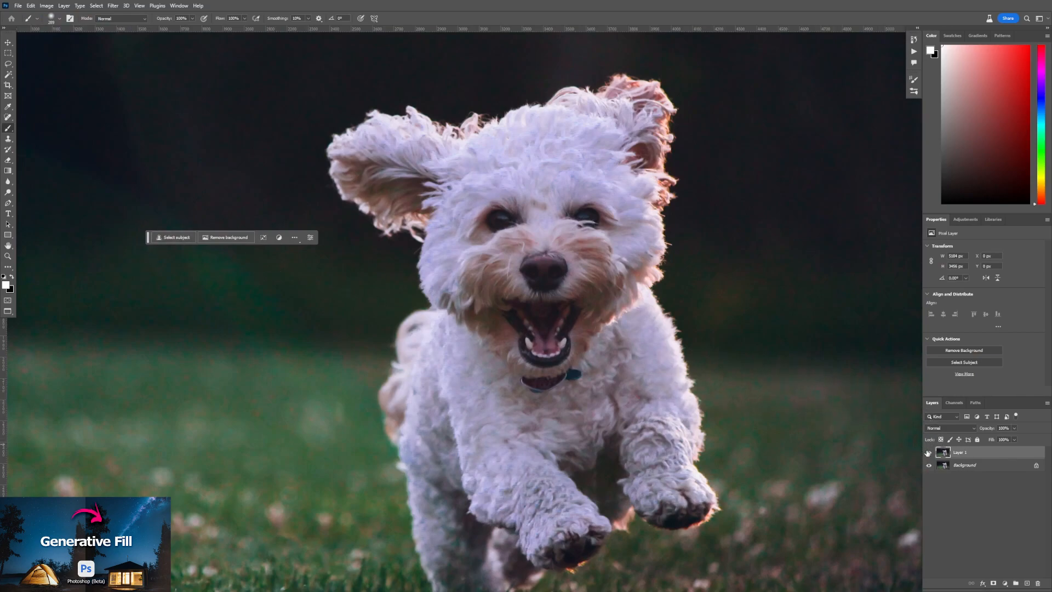
Step: Toggle Layer 1's visibility to compare the basic Sharpen result with the original on the dog's face
key(z)
click(556, 234)
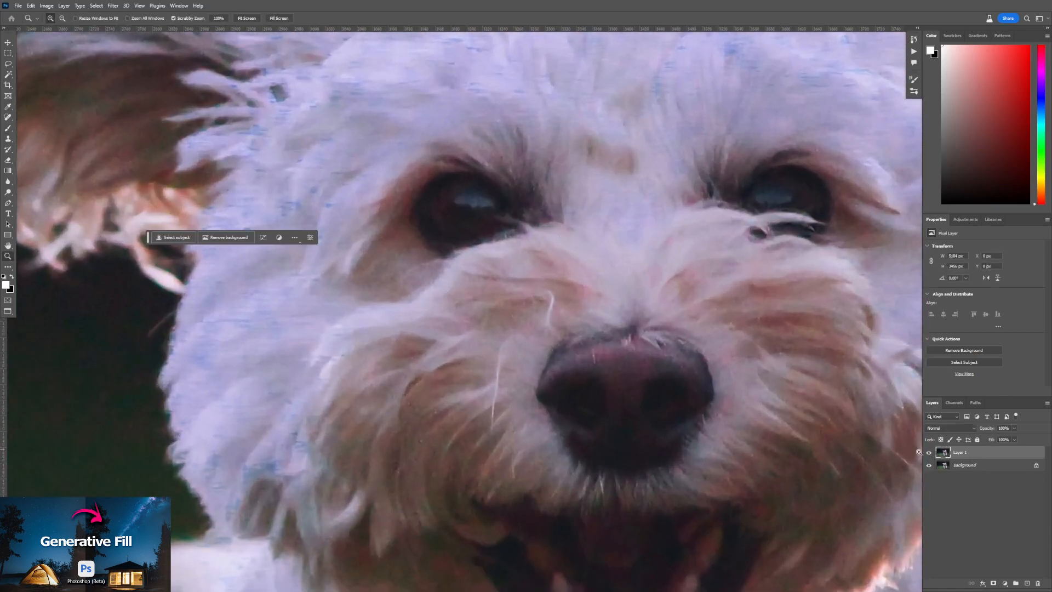
click(929, 454)
click(929, 454)
click(929, 454)
click(929, 454)
Step: Find Smart Sharpen through a quick actions search for "sharpen" and apply it to Layer 1 with amount 314%, radius 3.9 px, noise reduction 39% and Lens Blur
click(964, 374)
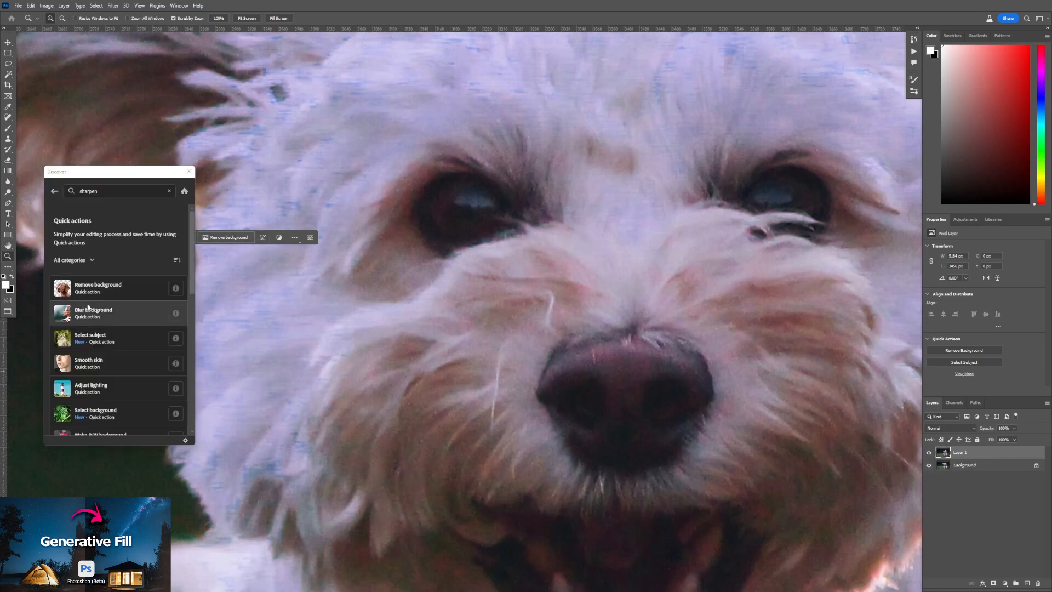
click(110, 192)
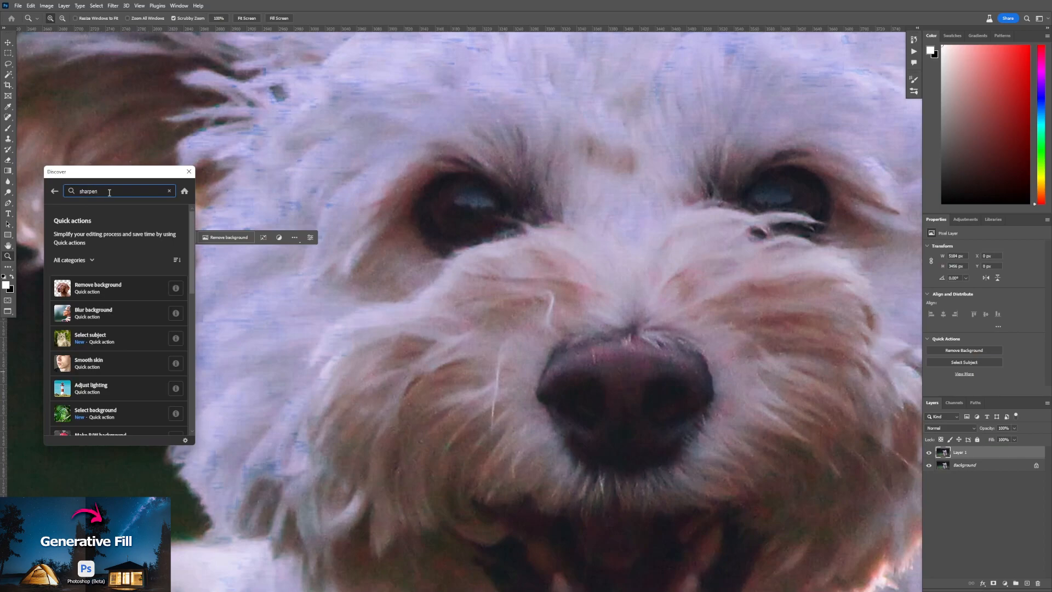
key(Return)
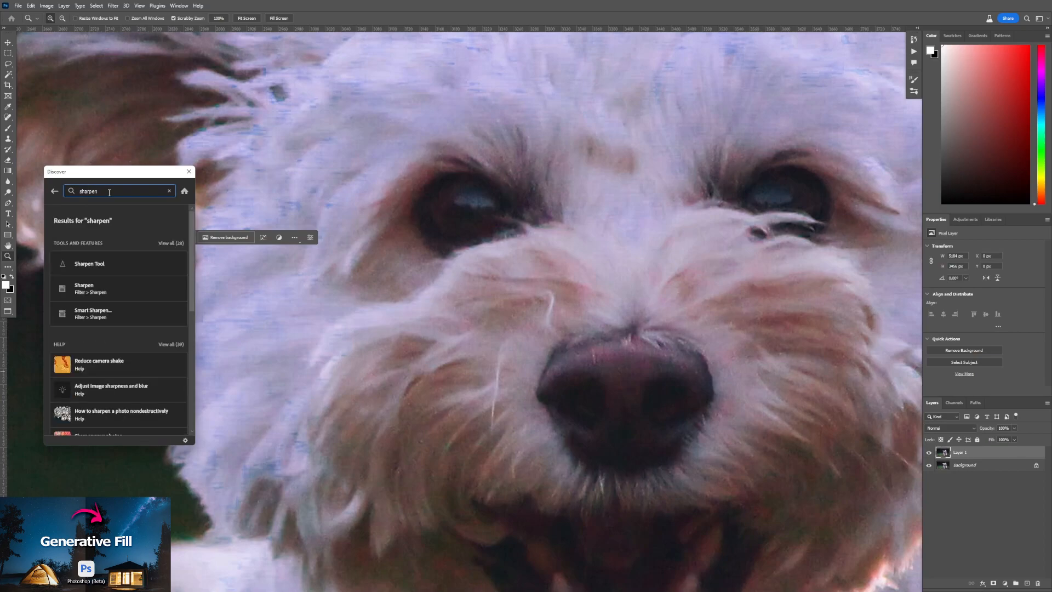
click(127, 318)
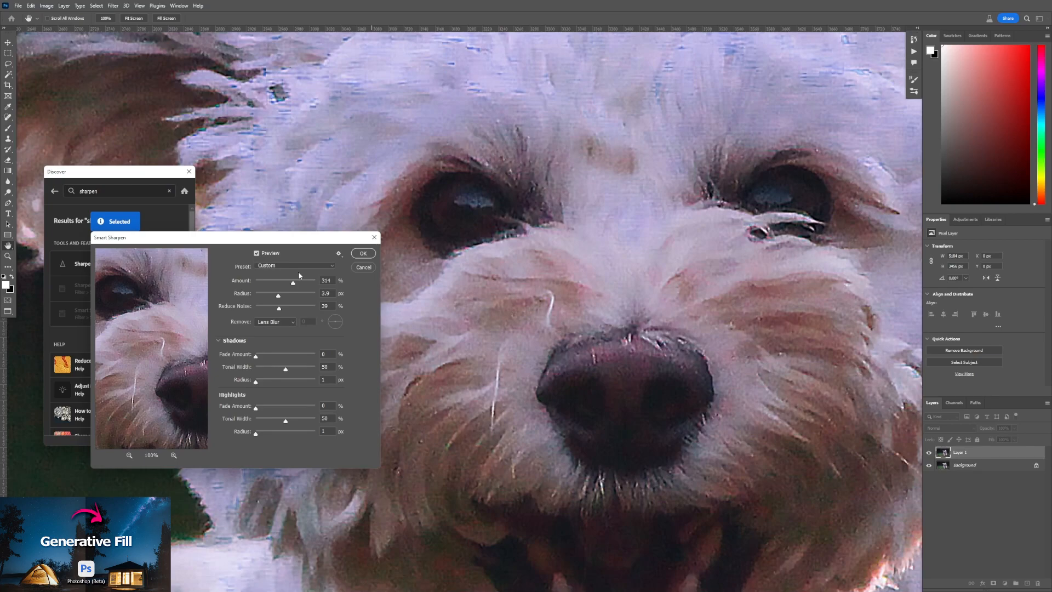
drag(291, 238, 346, 186)
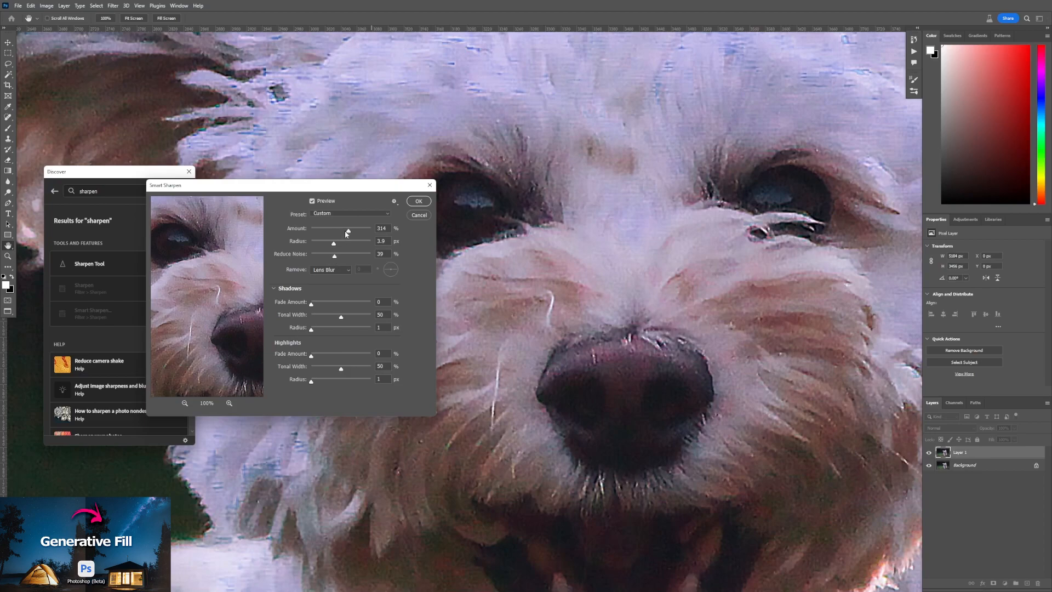
mouse_move(349, 233)
mouse_down()
mouse_move(360, 232)
mouse_move(349, 232)
mouse_up()
click(418, 203)
key(z)
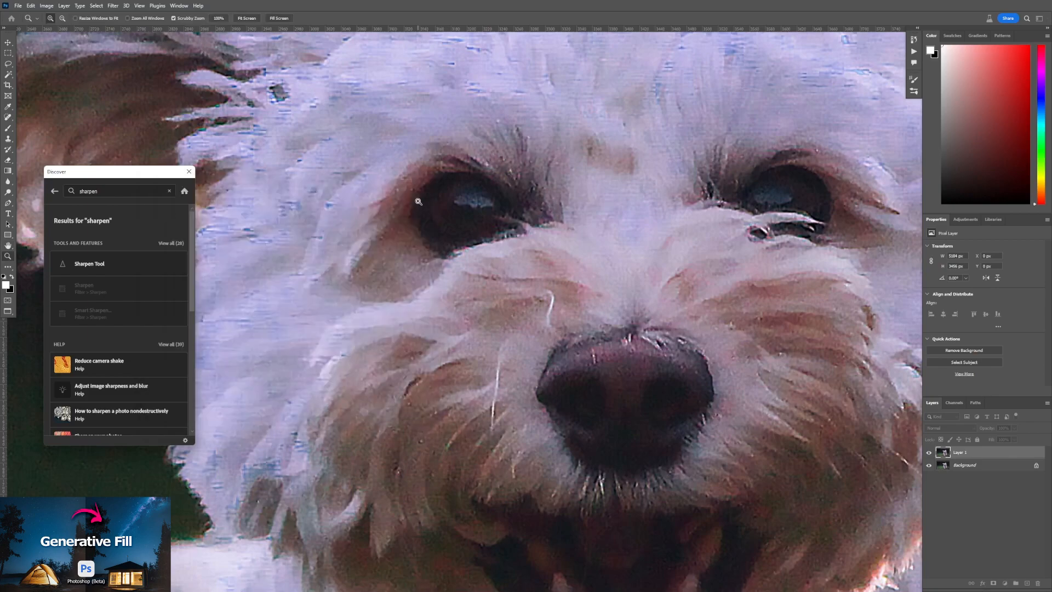